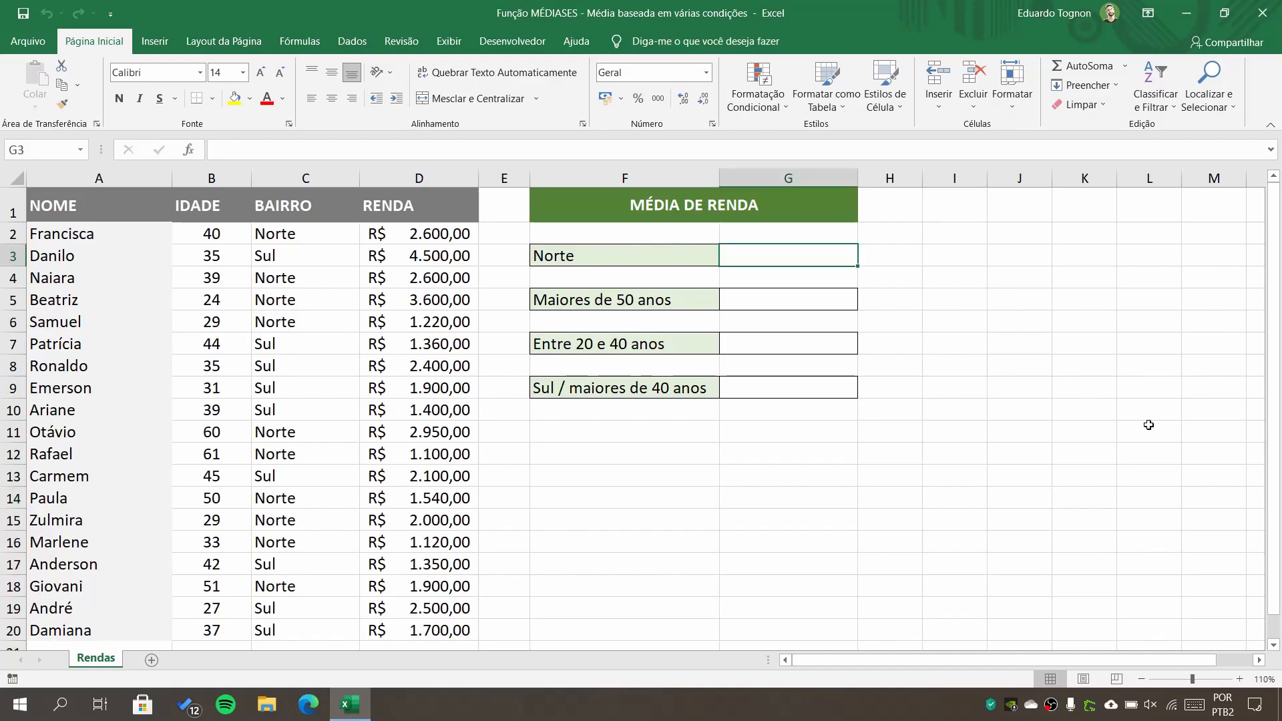
Step: Examine the table's name, age, neighbourhood and income columns and the four average-income conditions listed in F3, F5, F7 and F9
click(93, 173)
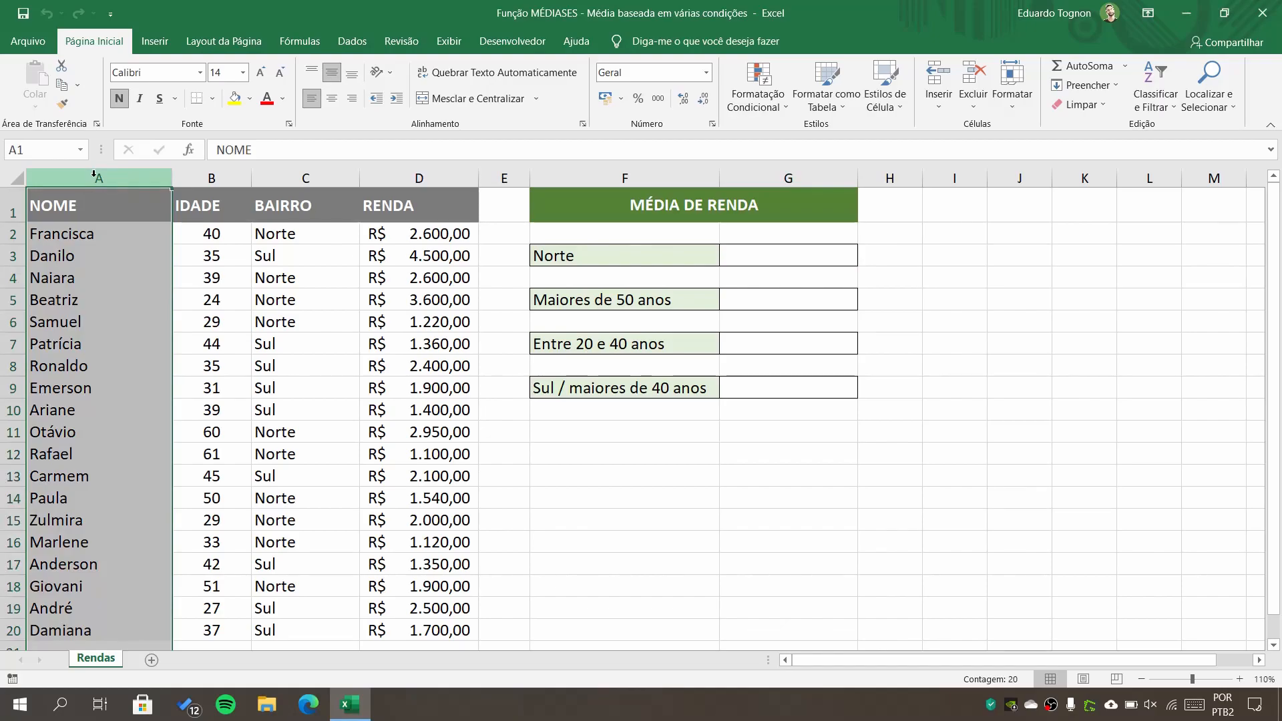
click(211, 177)
click(306, 178)
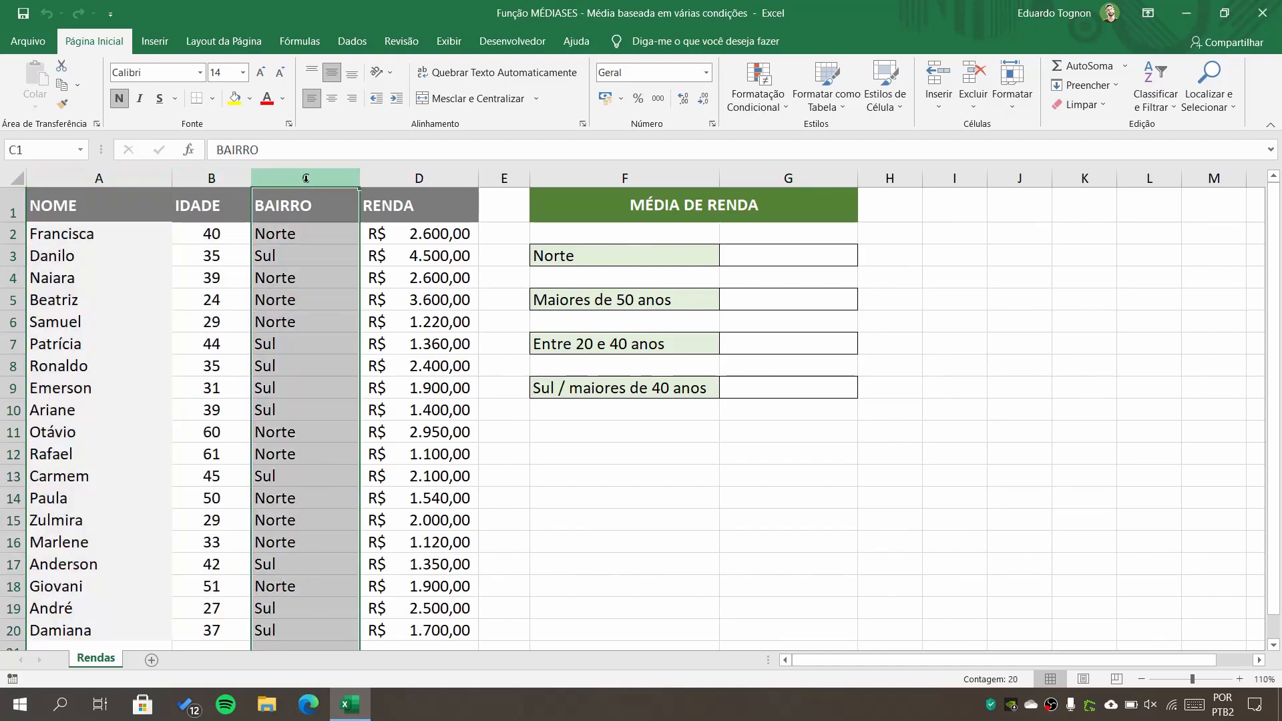
click(398, 175)
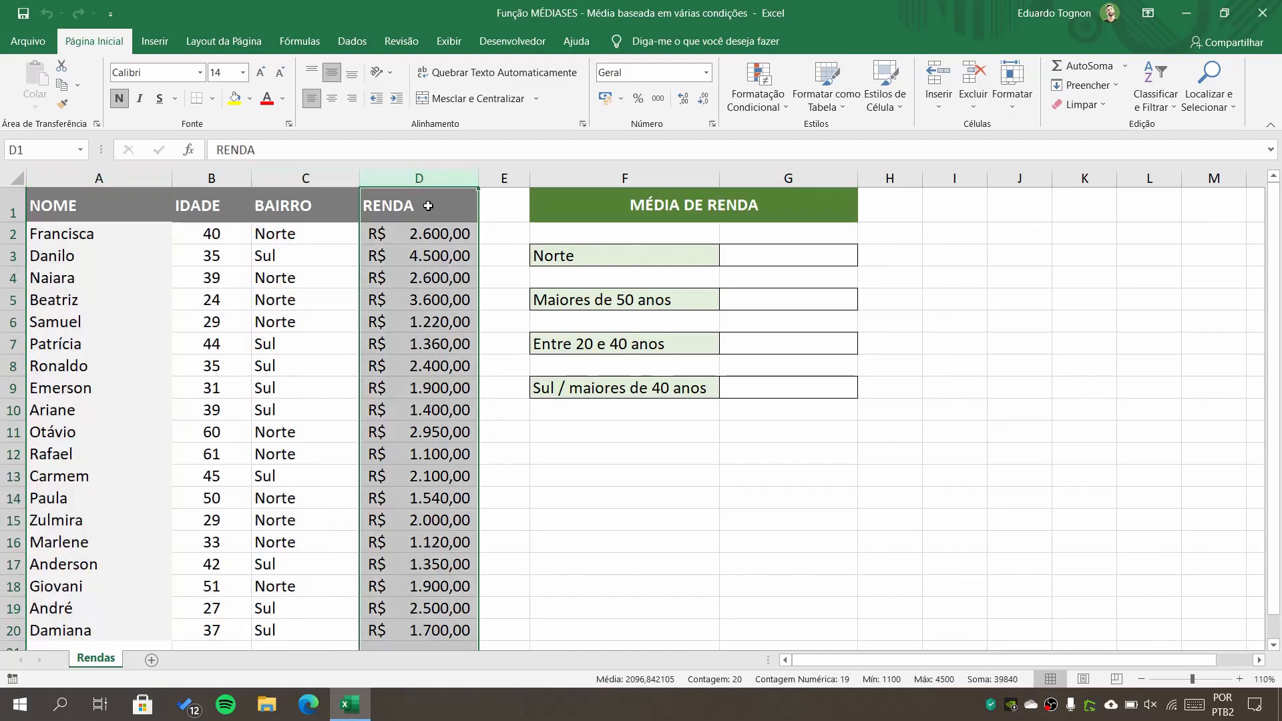
click(792, 252)
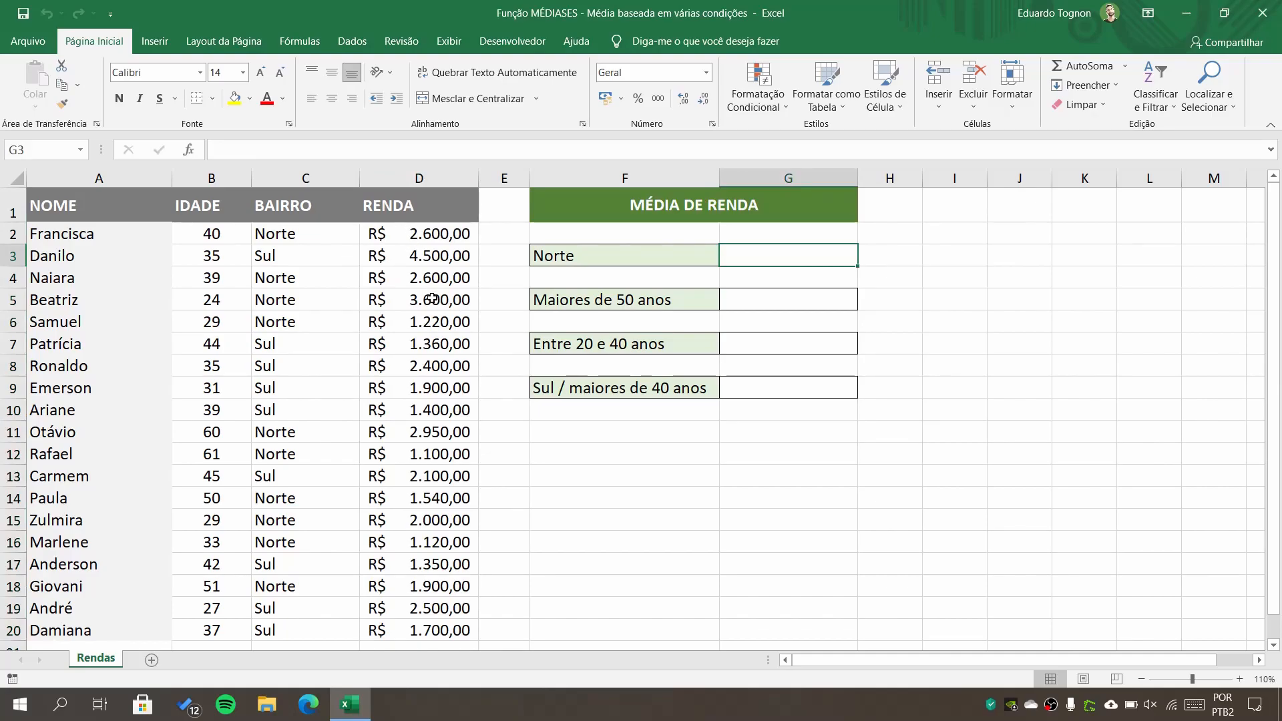
click(574, 262)
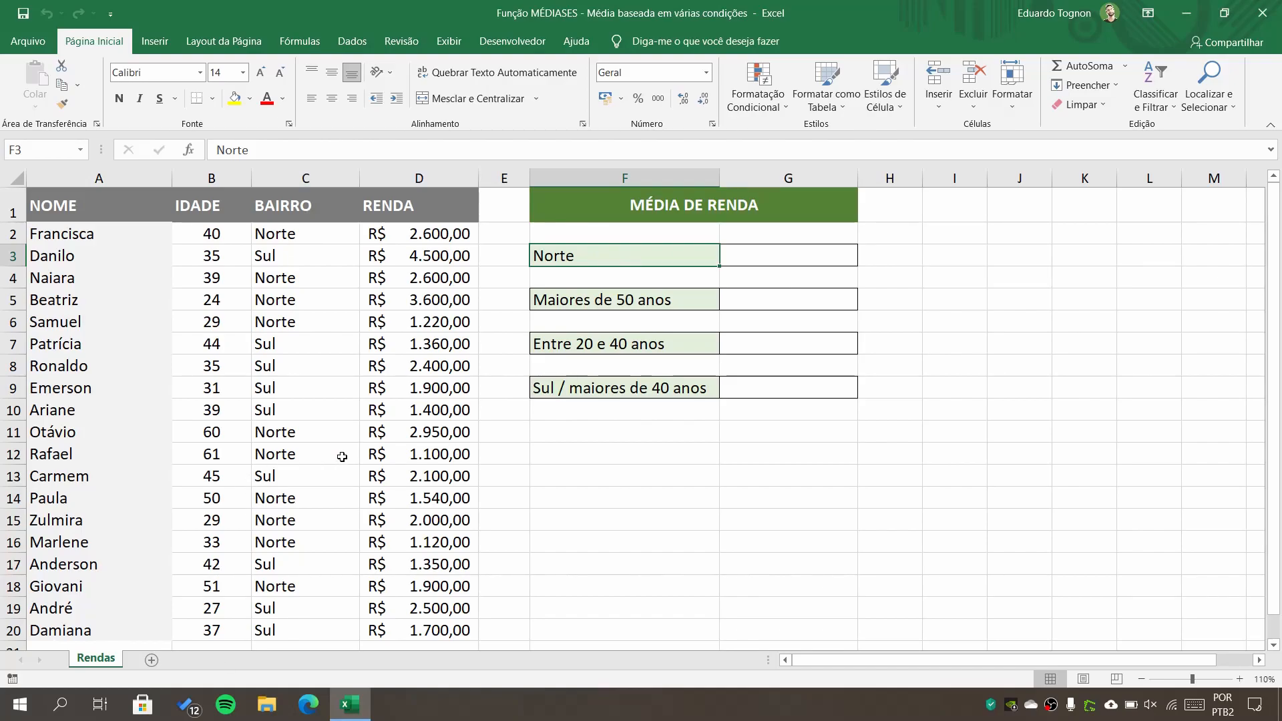
scroll(331, 454, down, 3)
scroll(314, 450, up, 3)
click(755, 252)
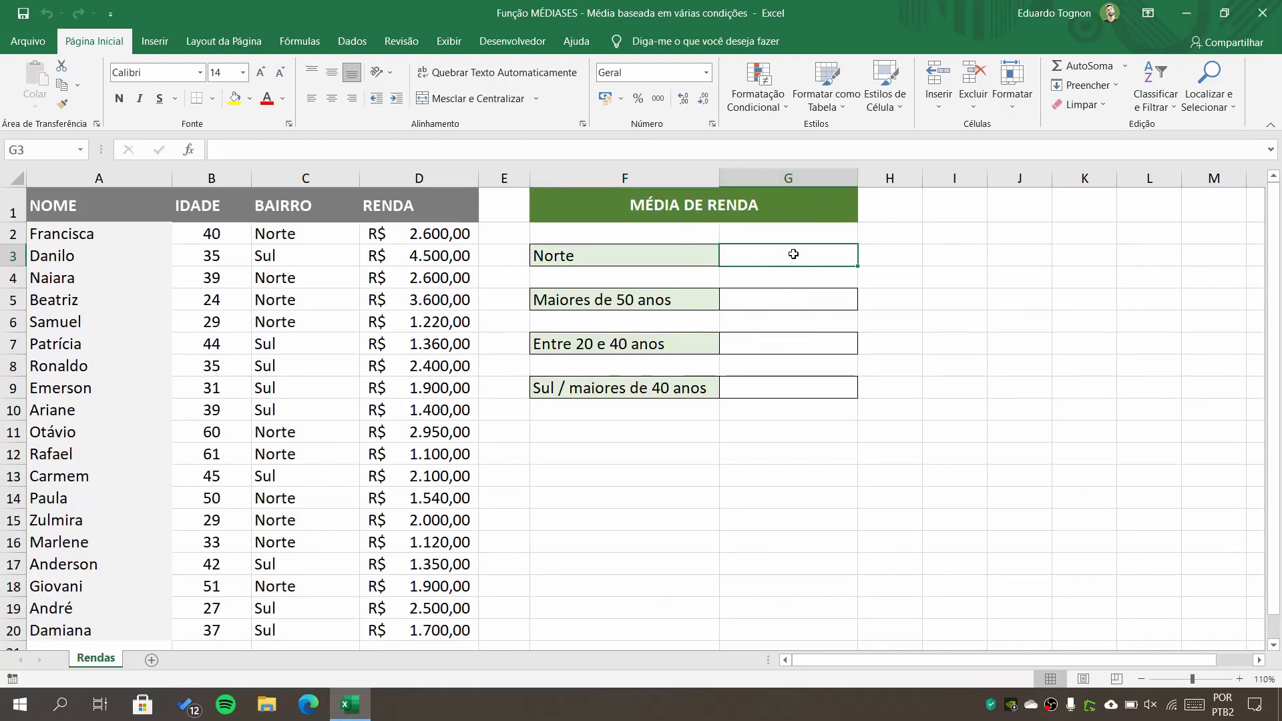
click(679, 260)
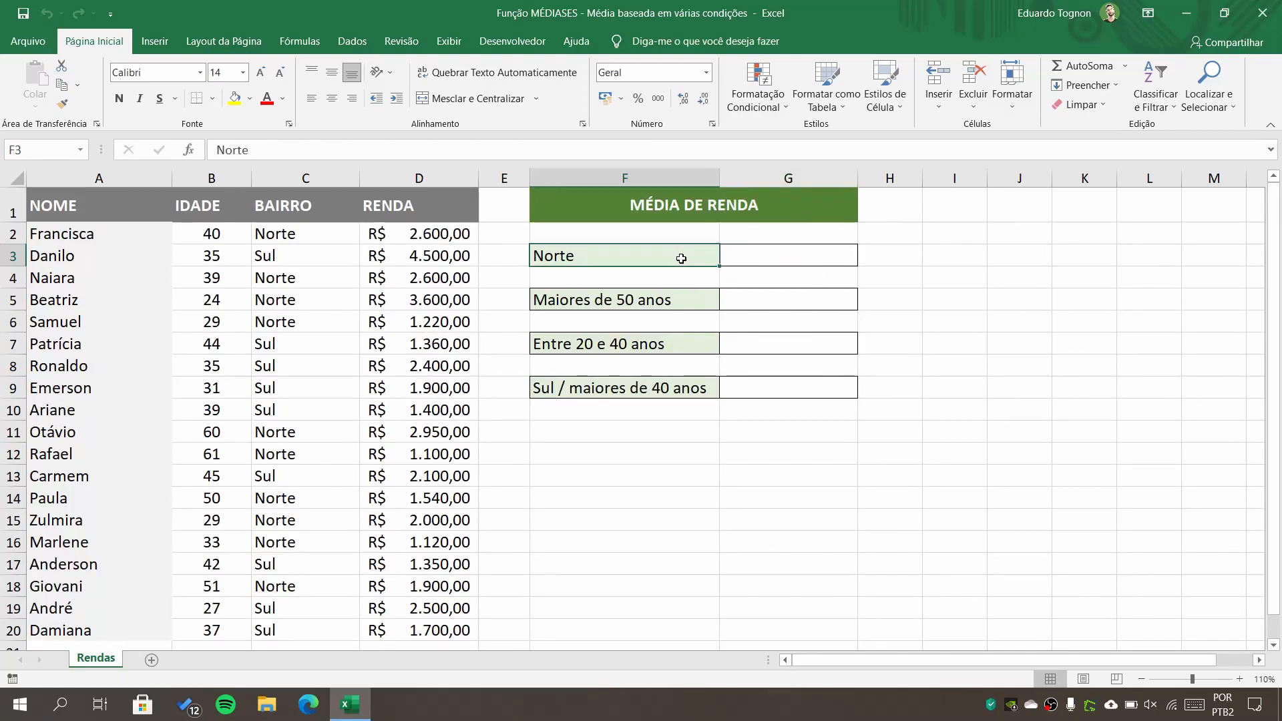
click(645, 302)
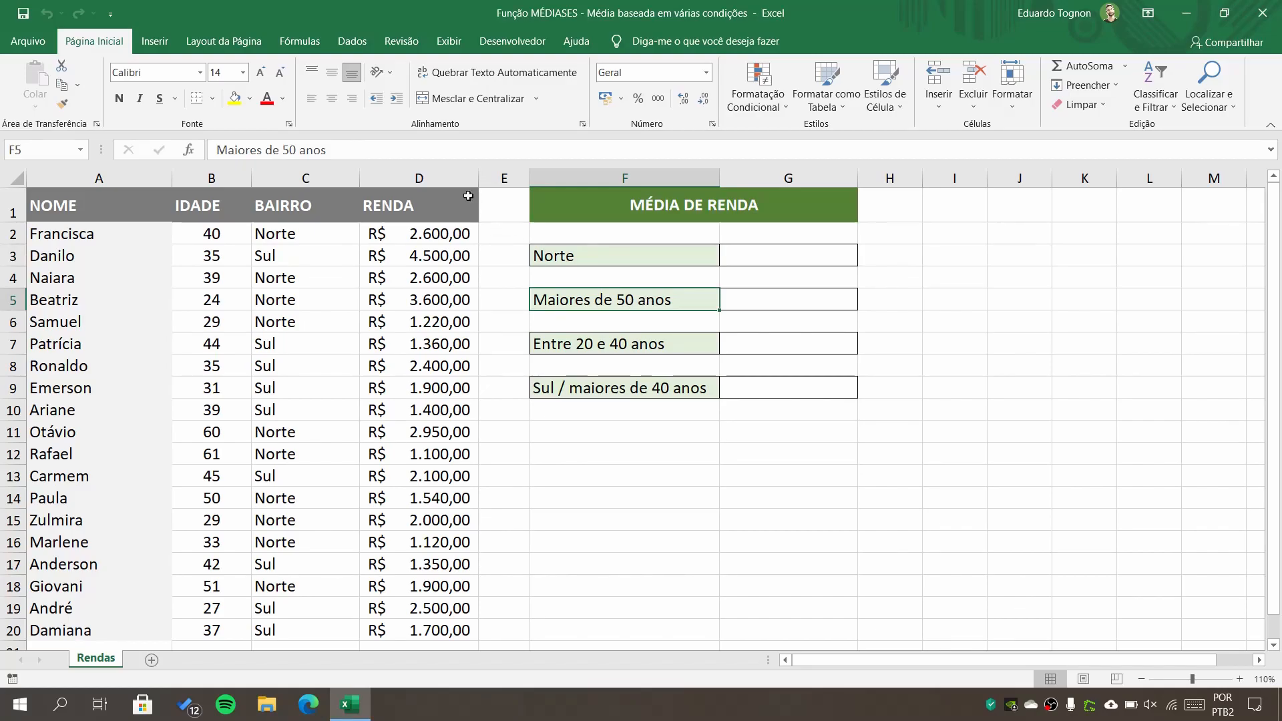
click(441, 173)
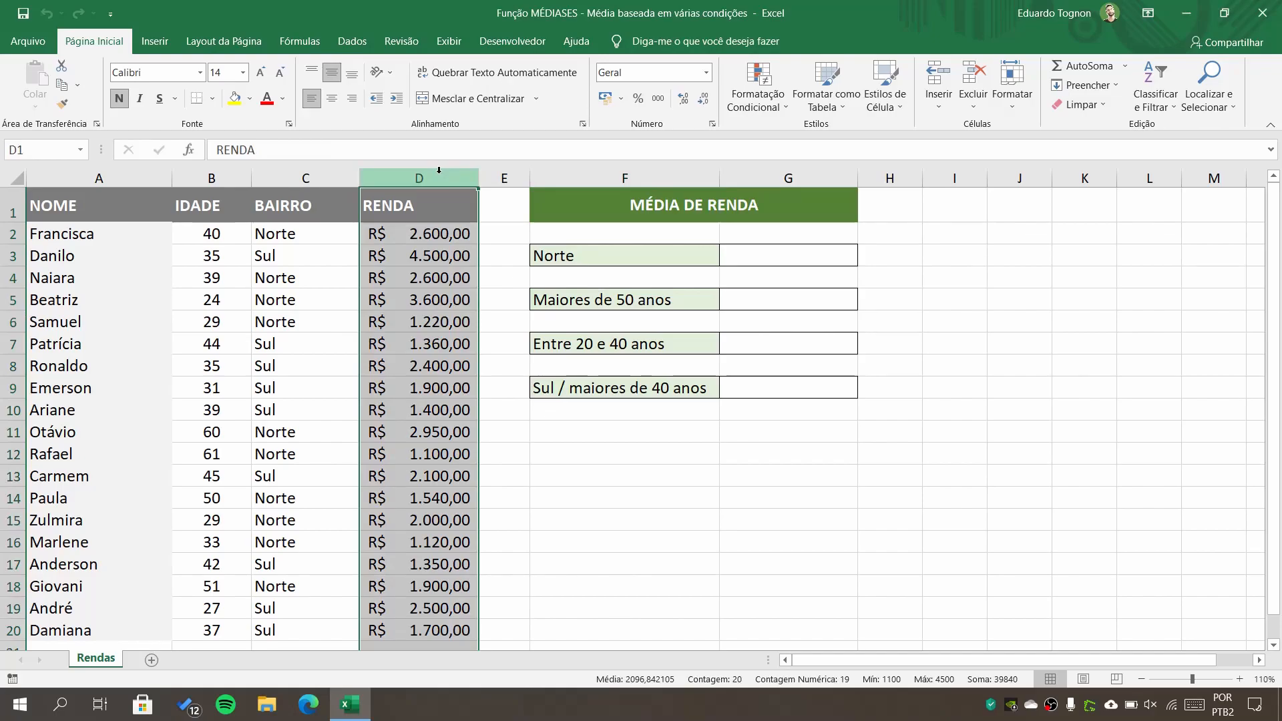
click(211, 176)
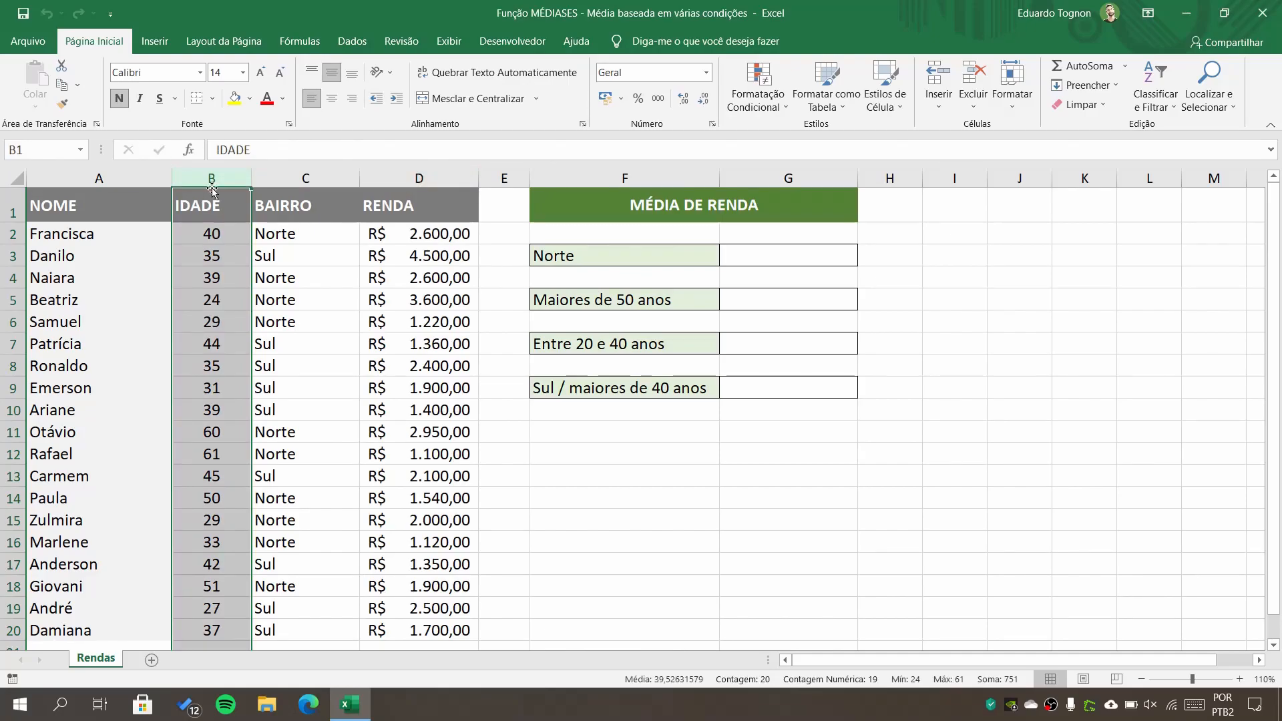
click(764, 304)
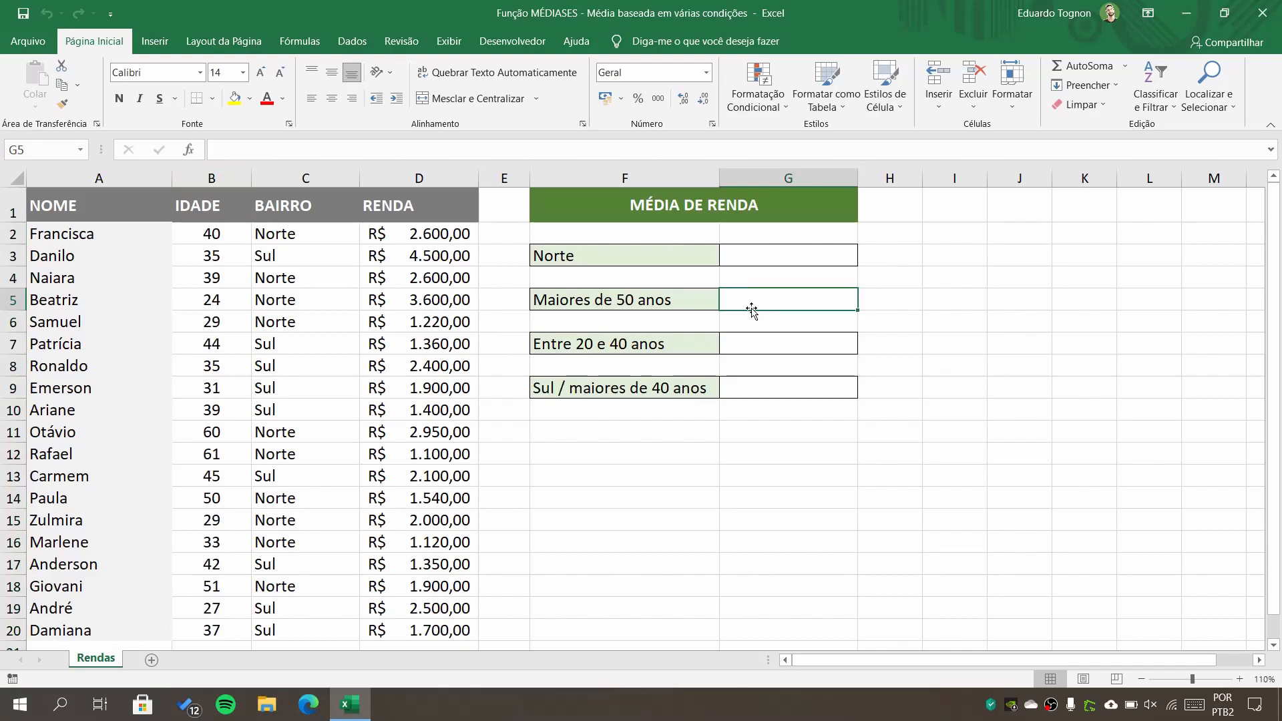
click(758, 255)
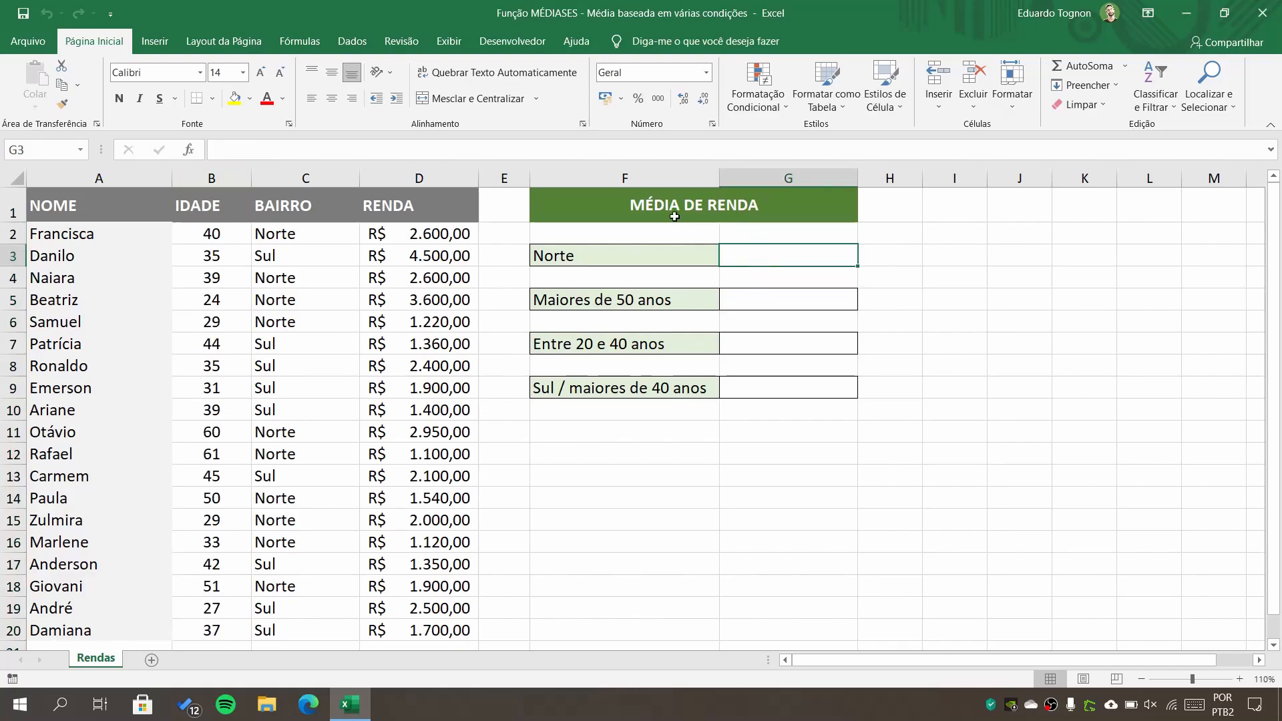
click(581, 248)
click(628, 304)
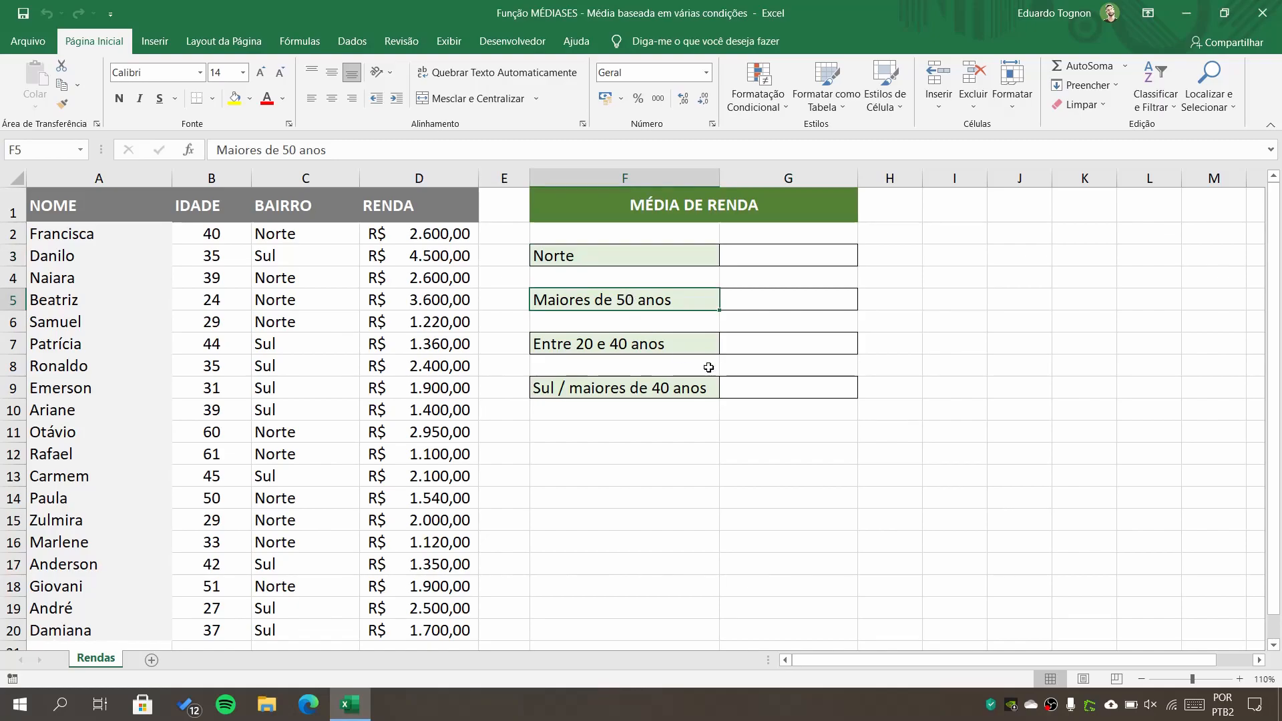
click(763, 338)
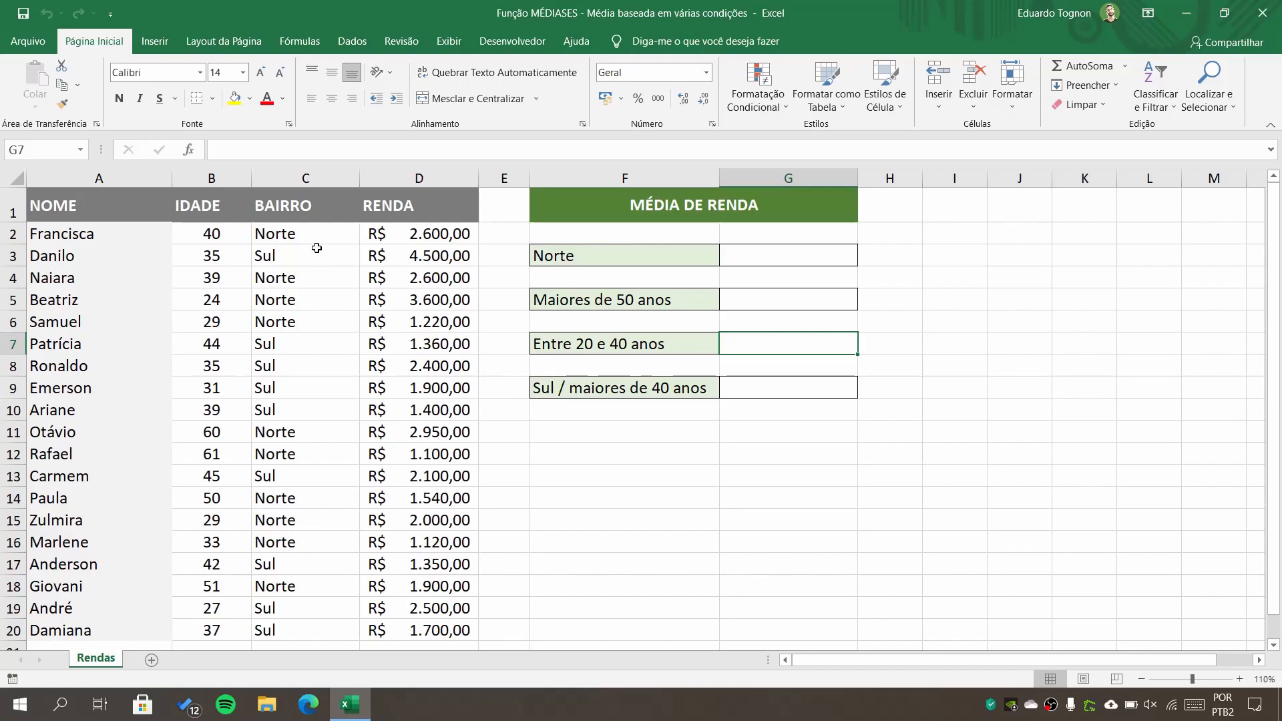
click(782, 398)
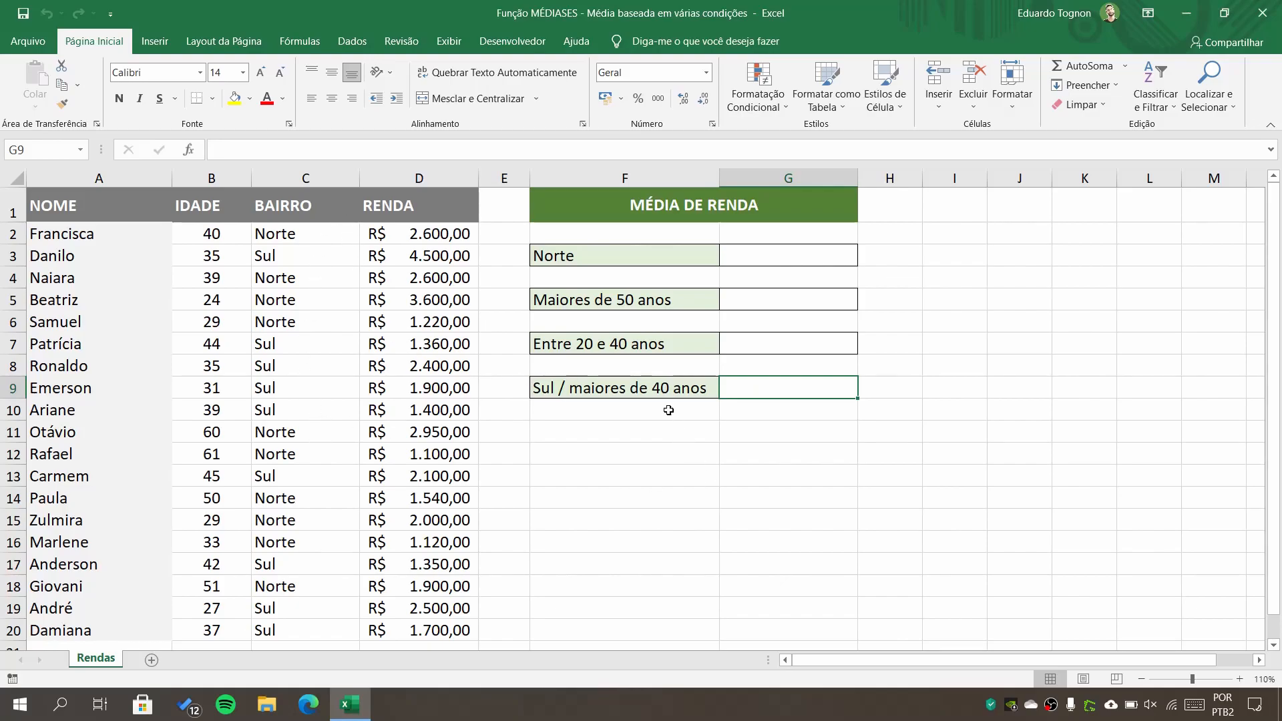
click(661, 384)
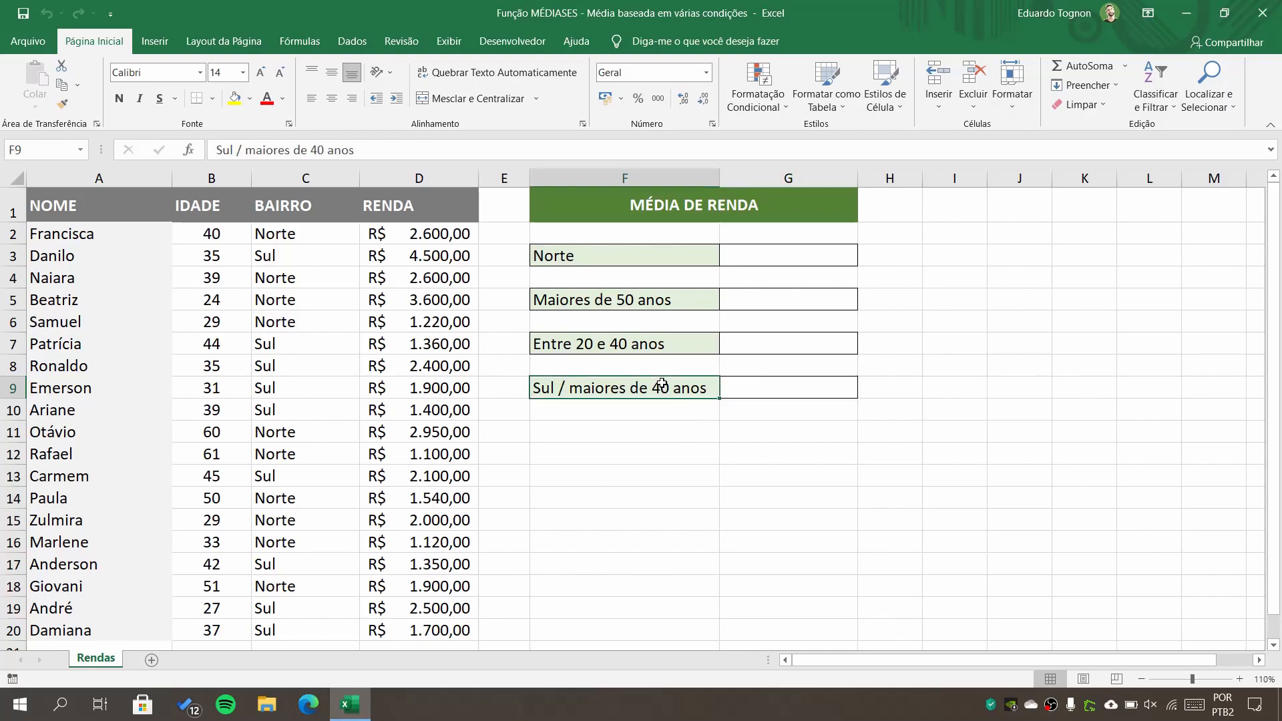
click(1008, 409)
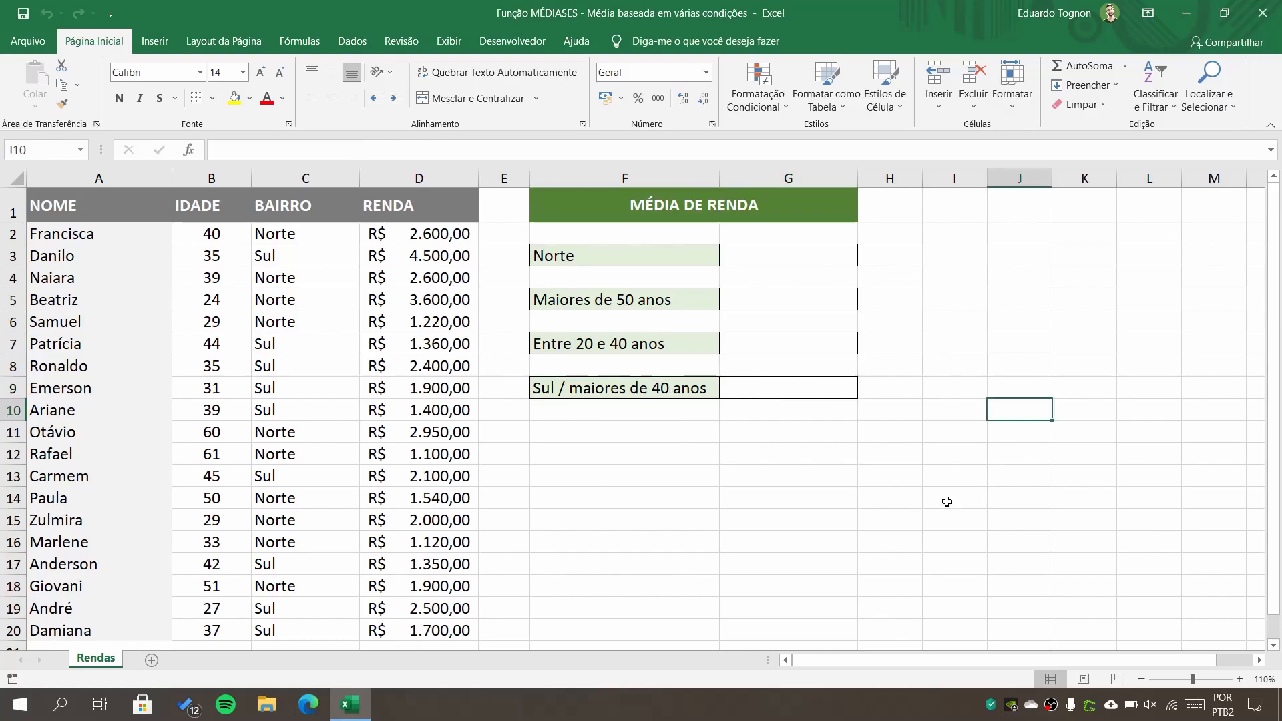
Step: Start a MÉDIASES formula in G3 with the income values D2:D20 as the average range
click(773, 248)
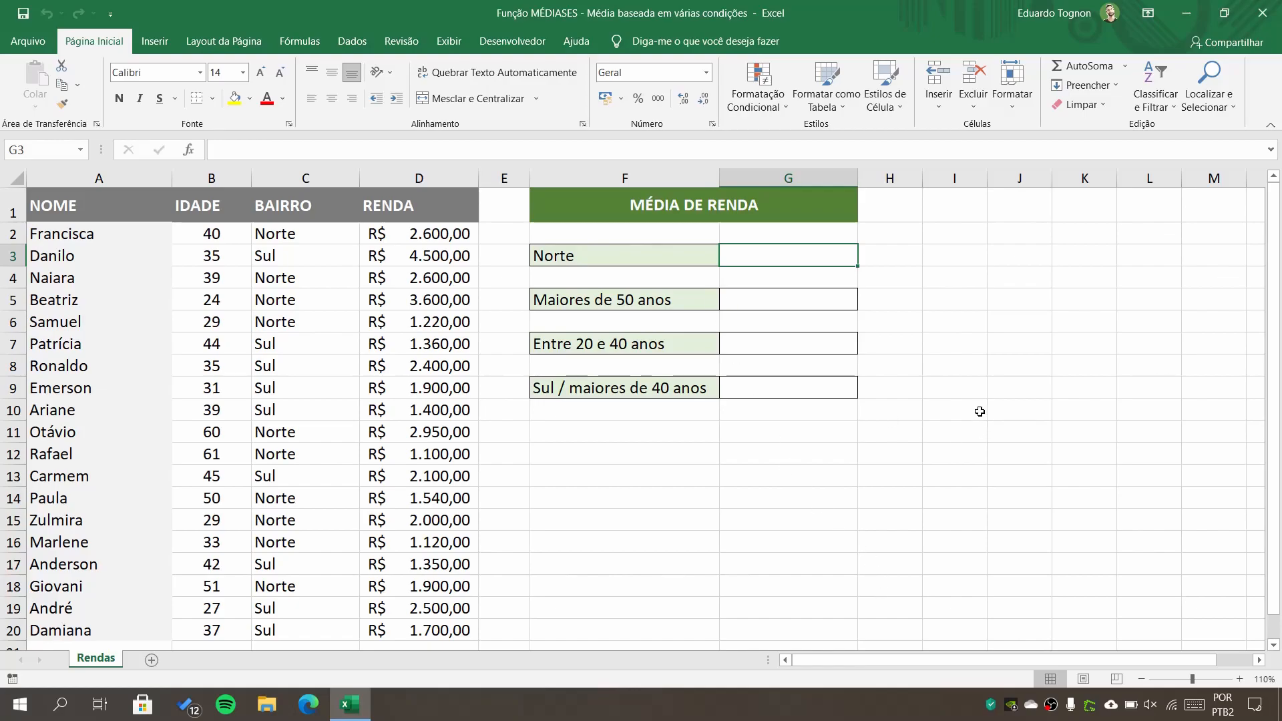
text(=MÉDIASES)
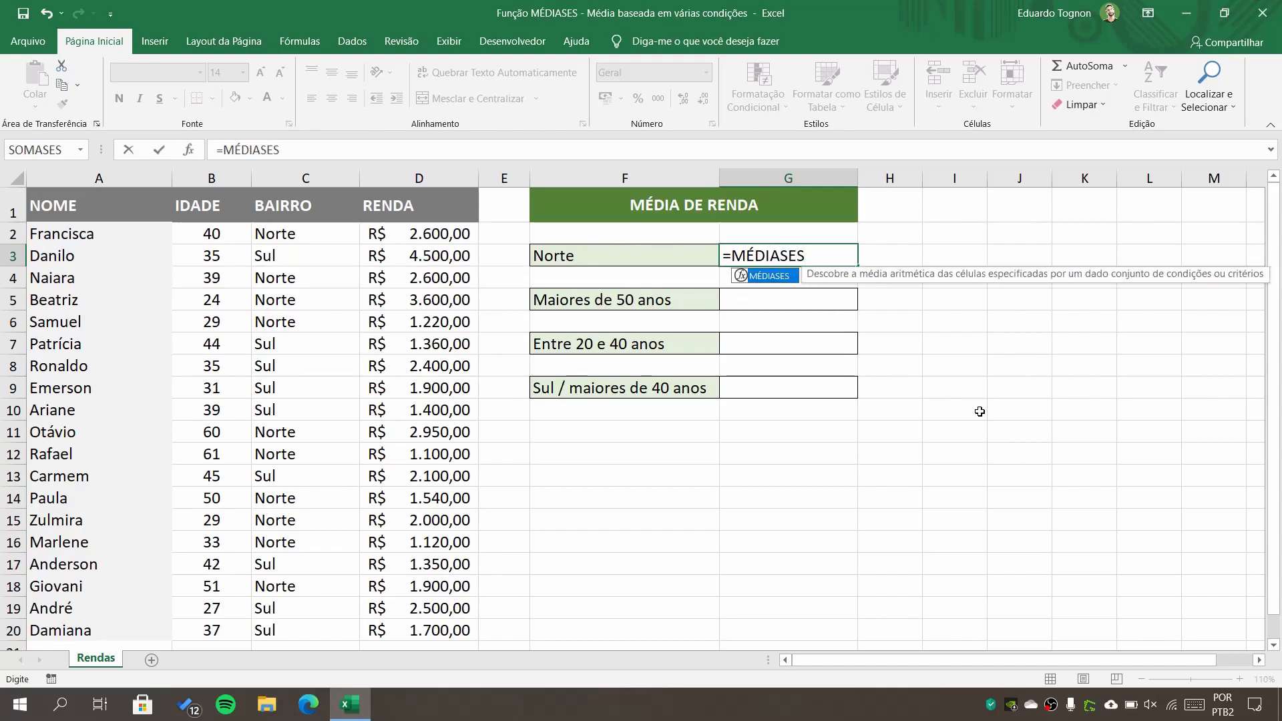
text(()
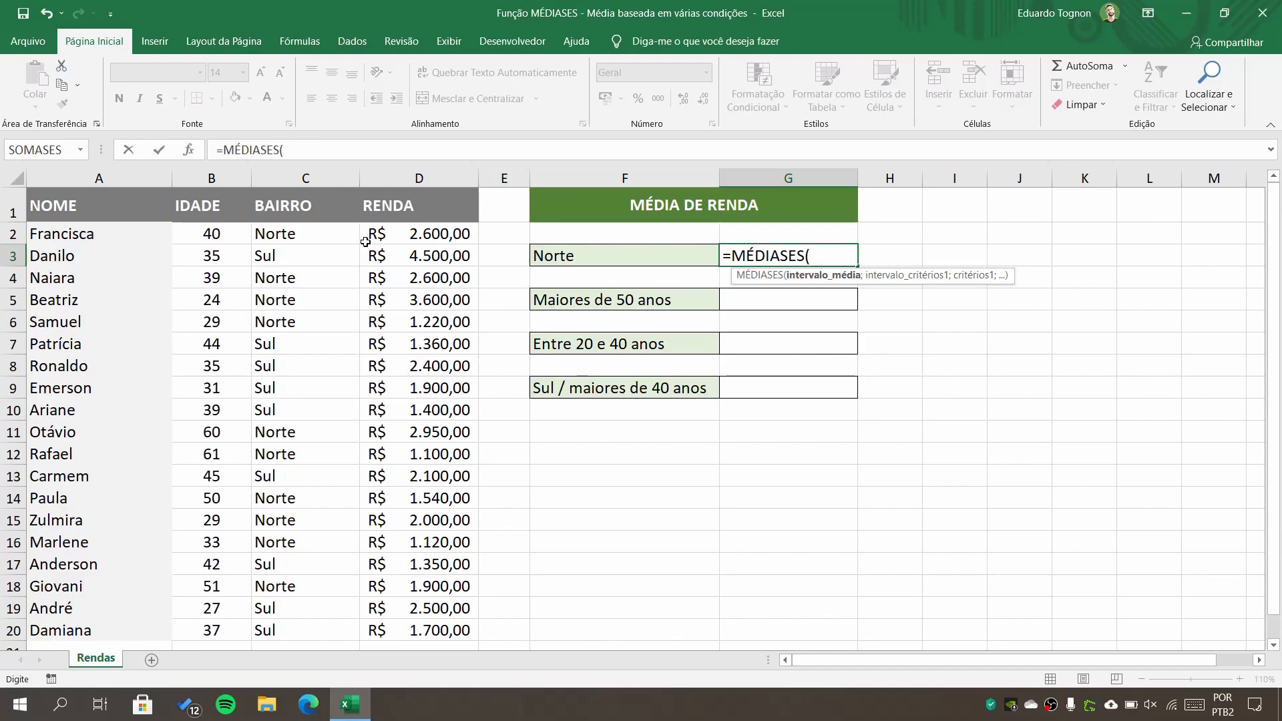
click(418, 229)
drag(418, 229, 412, 618)
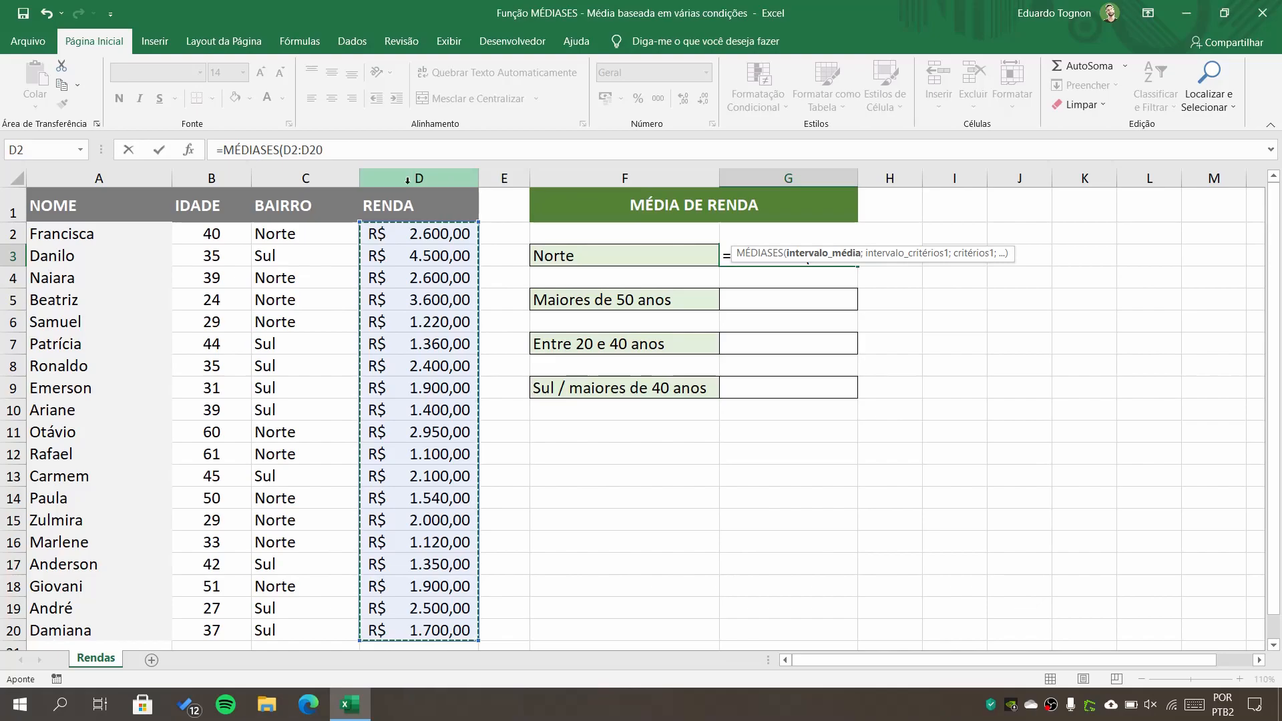
scroll(379, 322, down, 2)
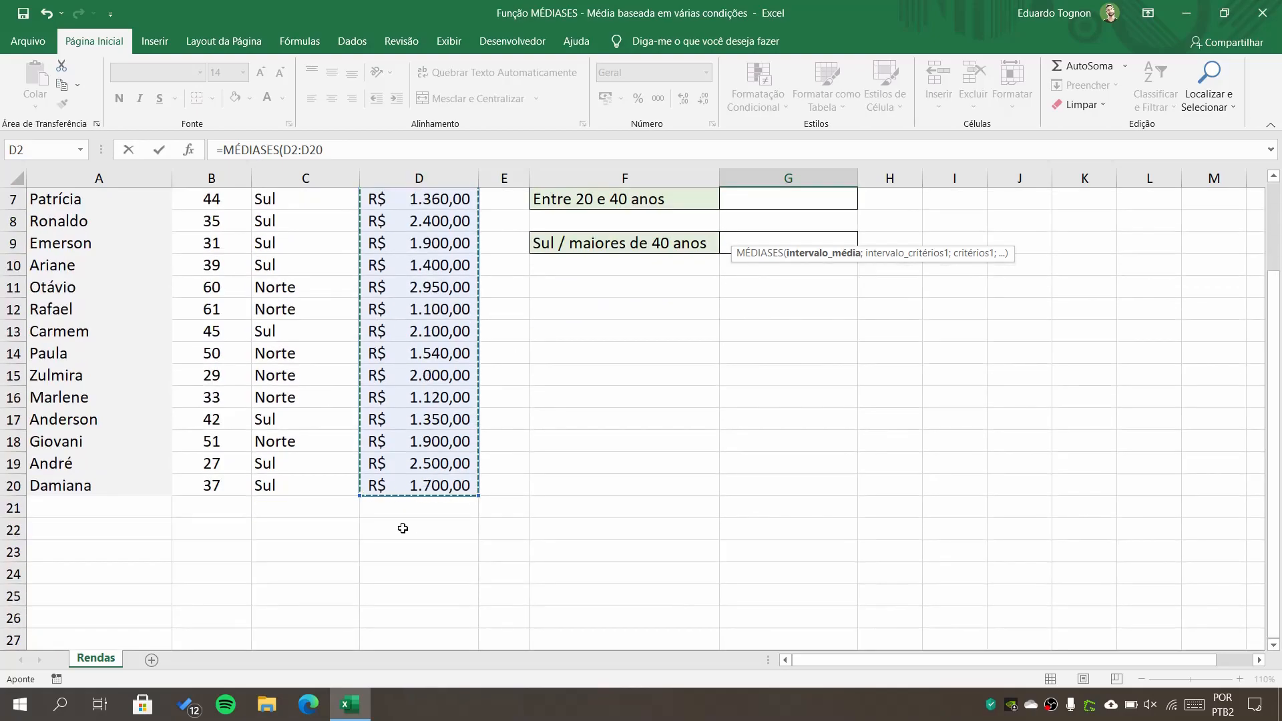
scroll(402, 526, up, 2)
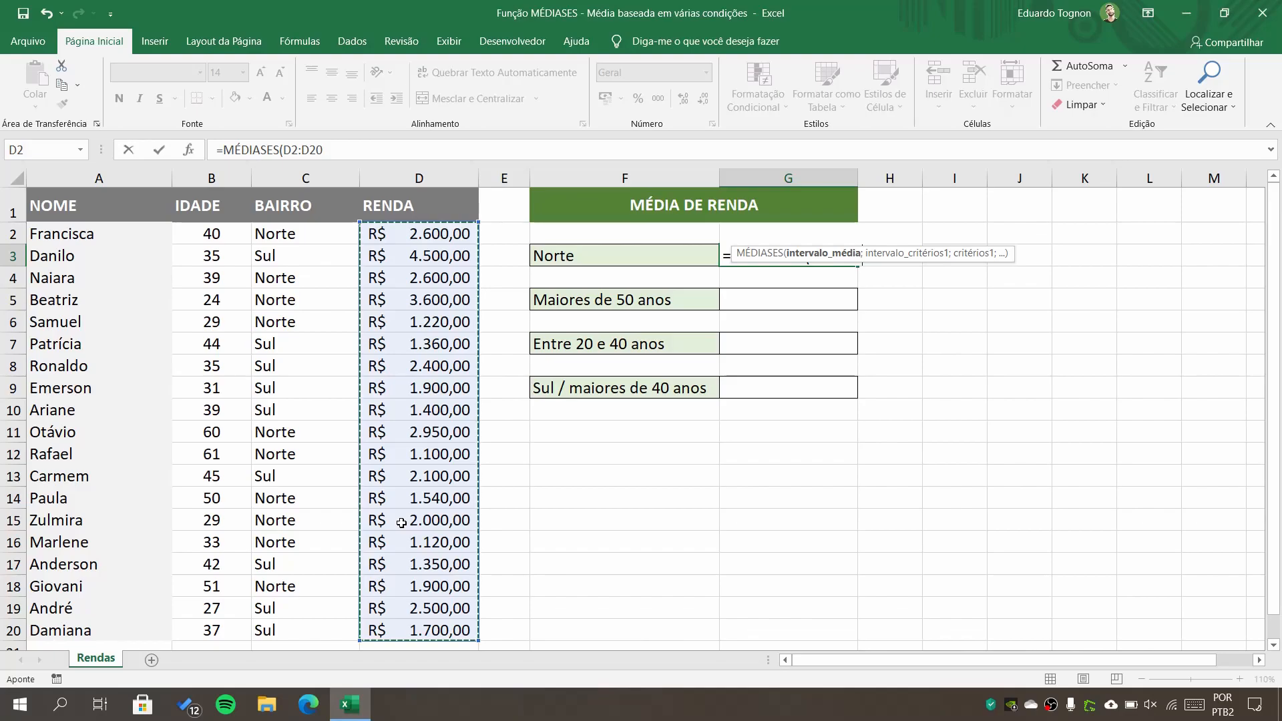
Step: Complete the G3 formula with criteria range C2:C20 and criterion "Norte", and give the cell the R$ accounting format
text(;)
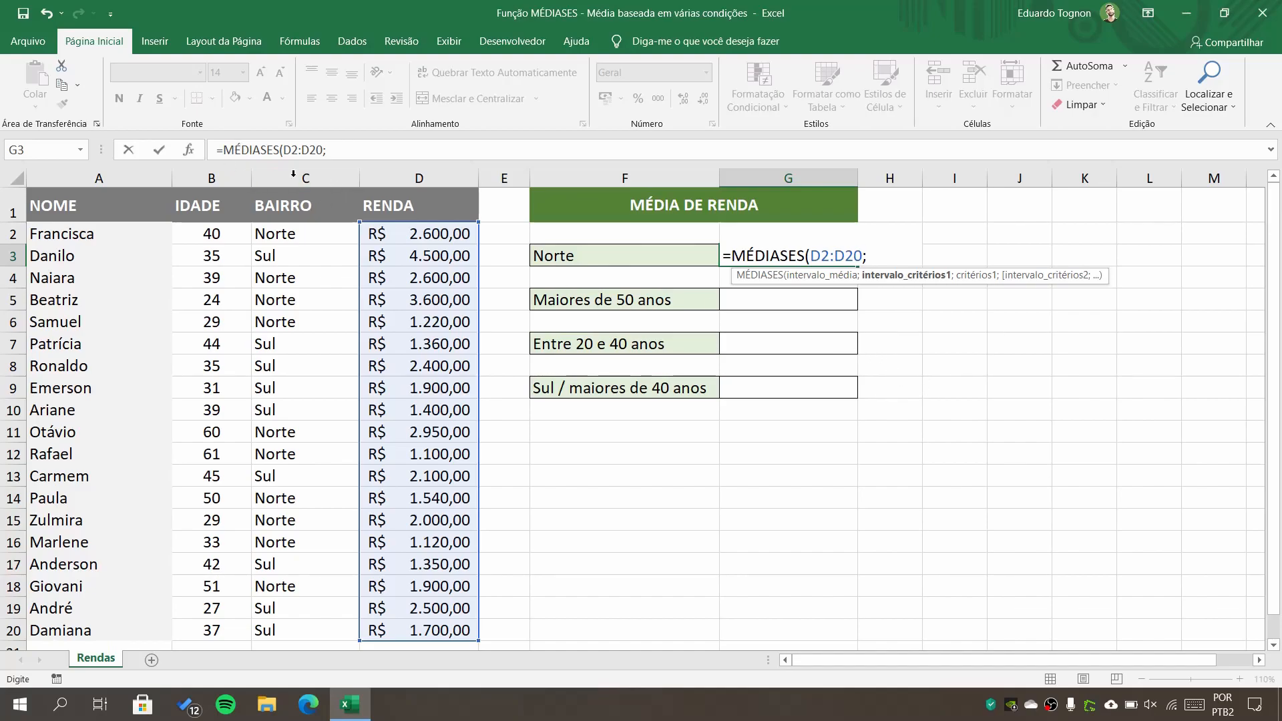
drag(298, 235, 286, 623)
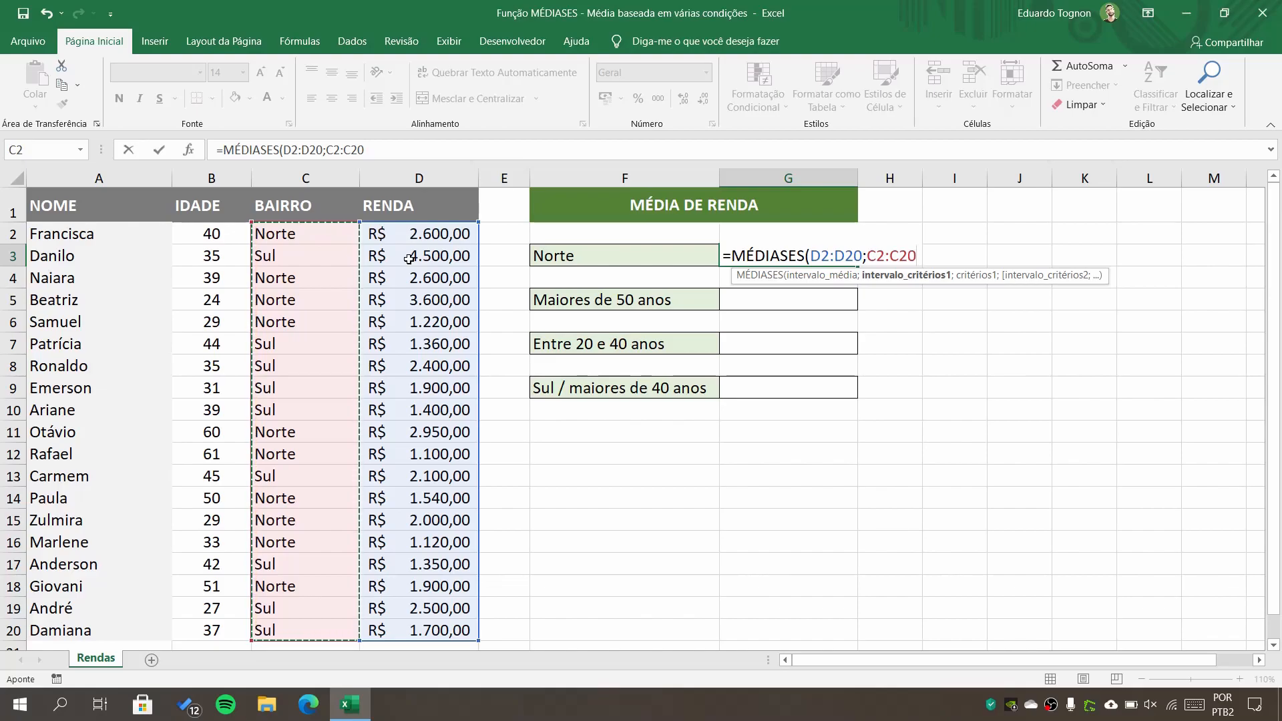
text(;)
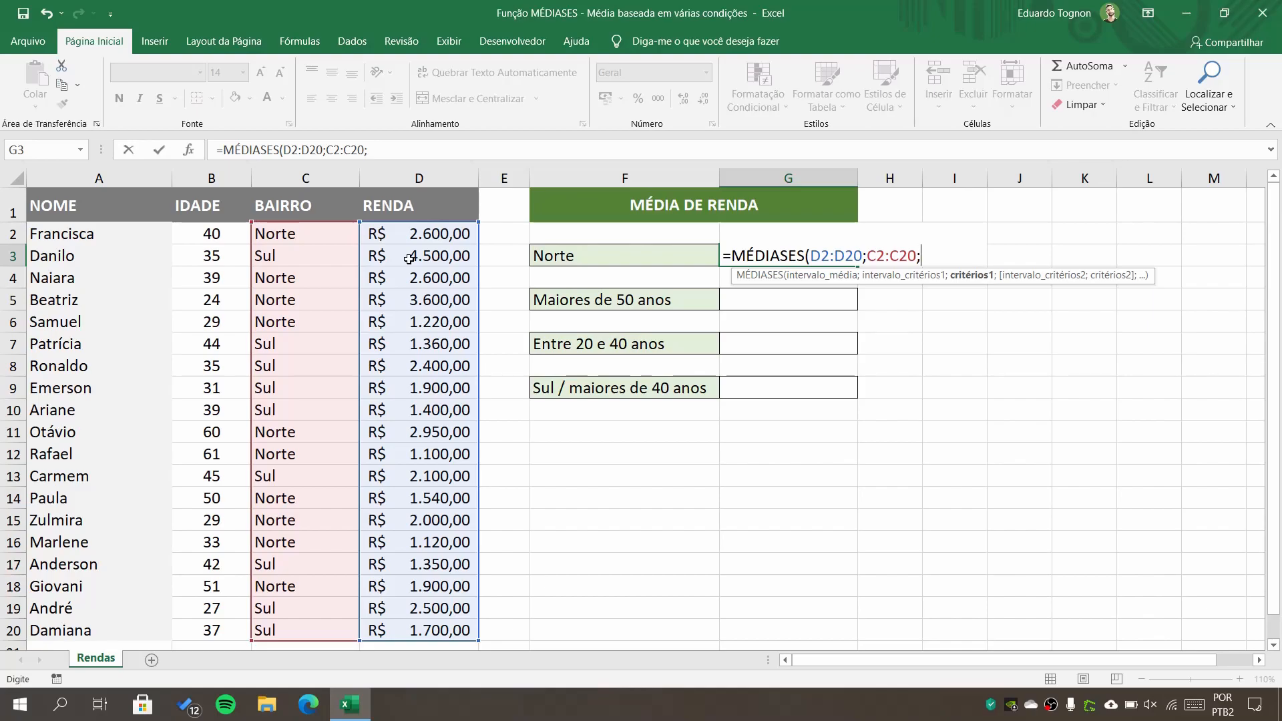
text(")
text(Noret=)
key(BackSpace)
key(BackSpace)
key(BackSpace)
text(te"))
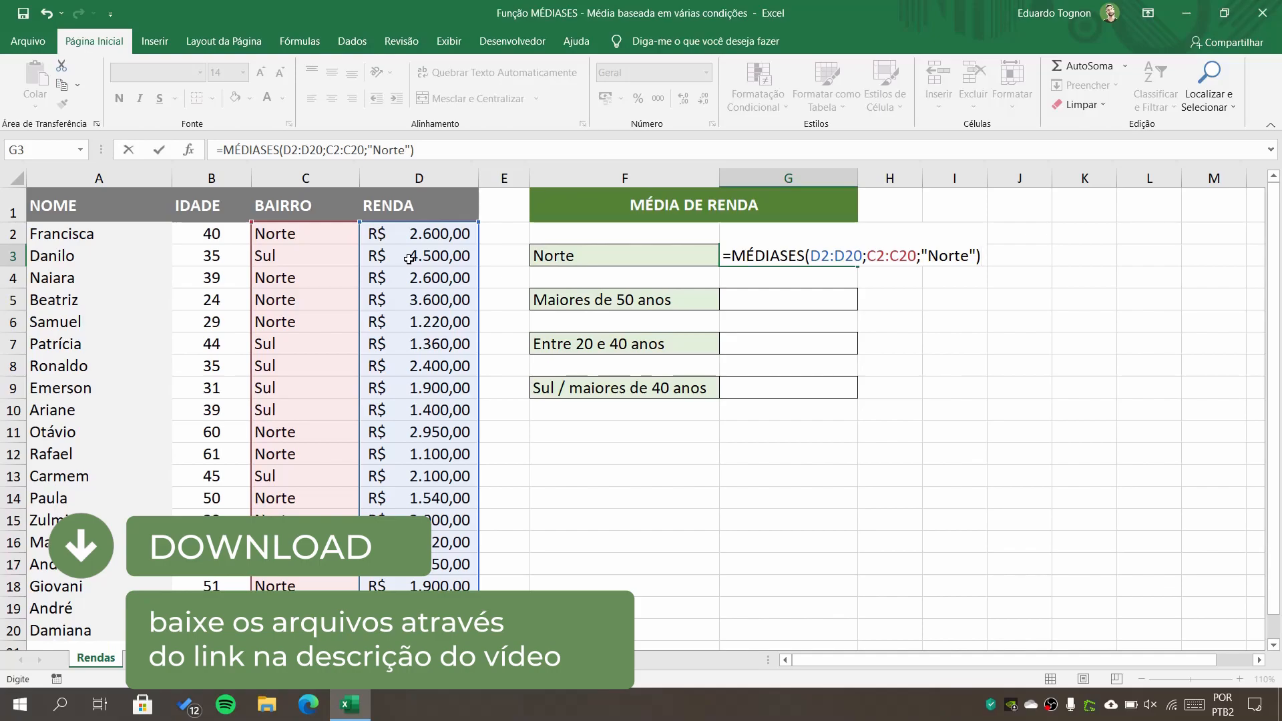
key(Return)
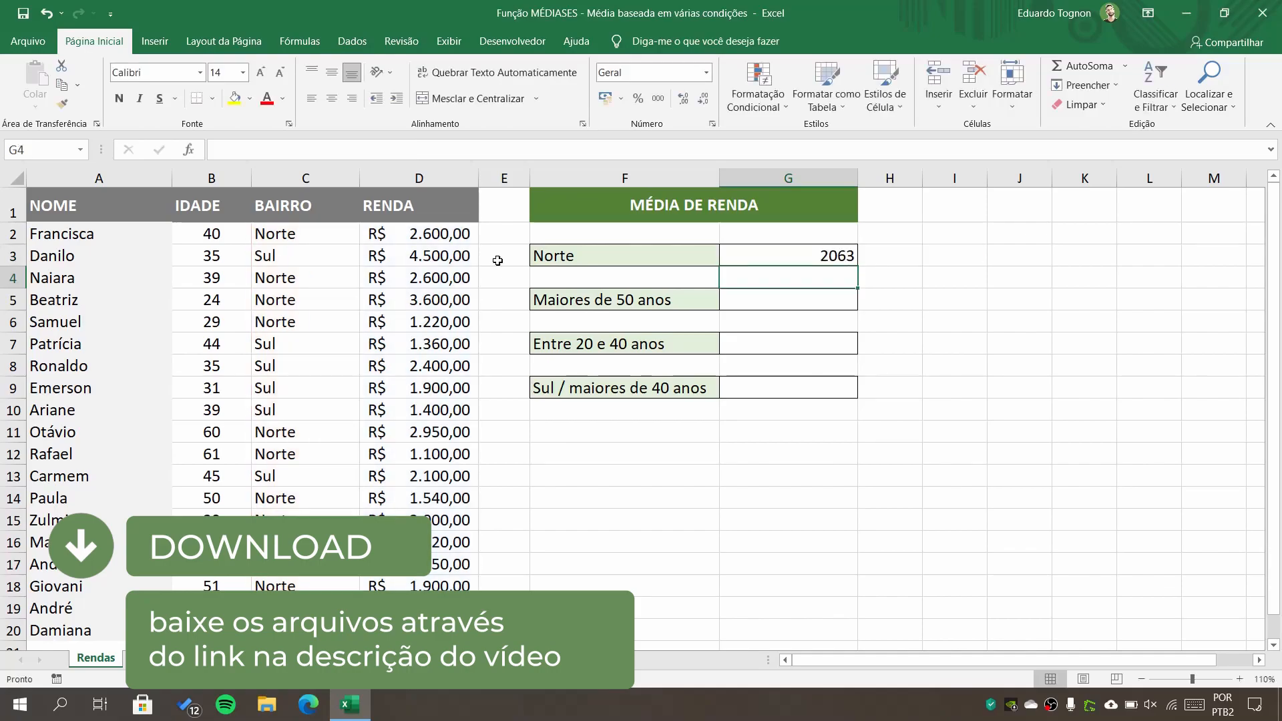
click(763, 257)
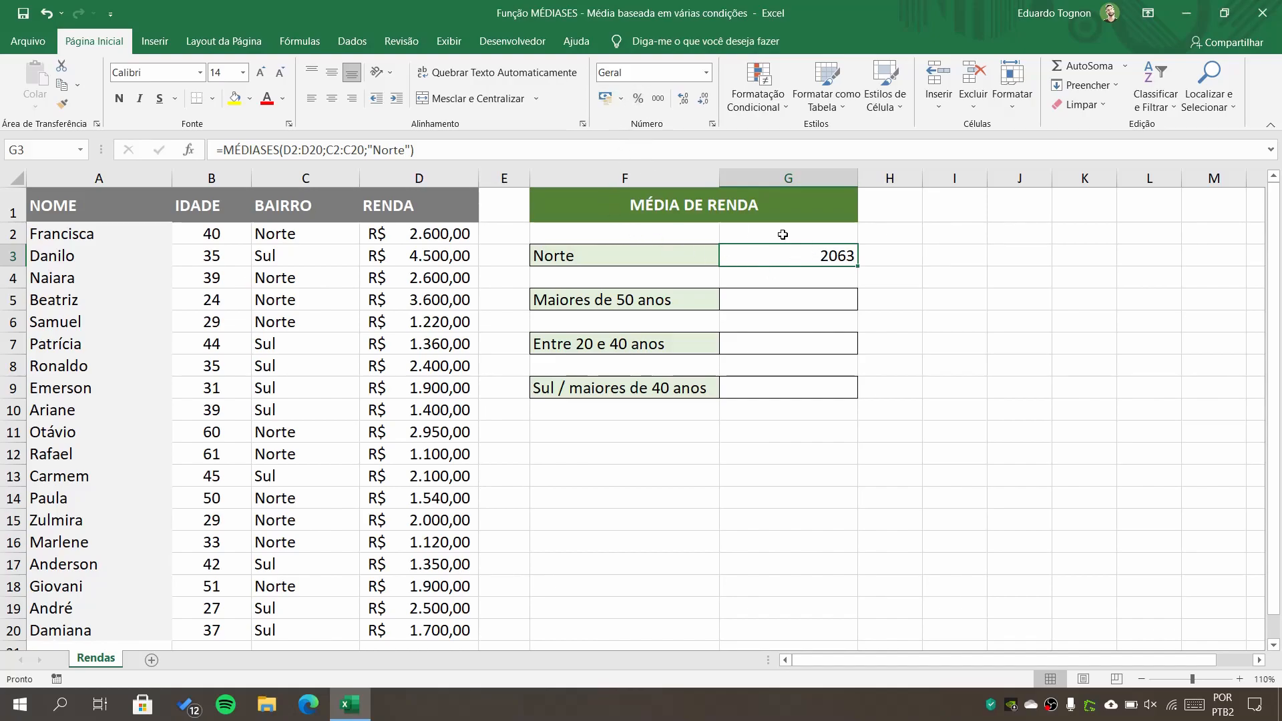
click(604, 98)
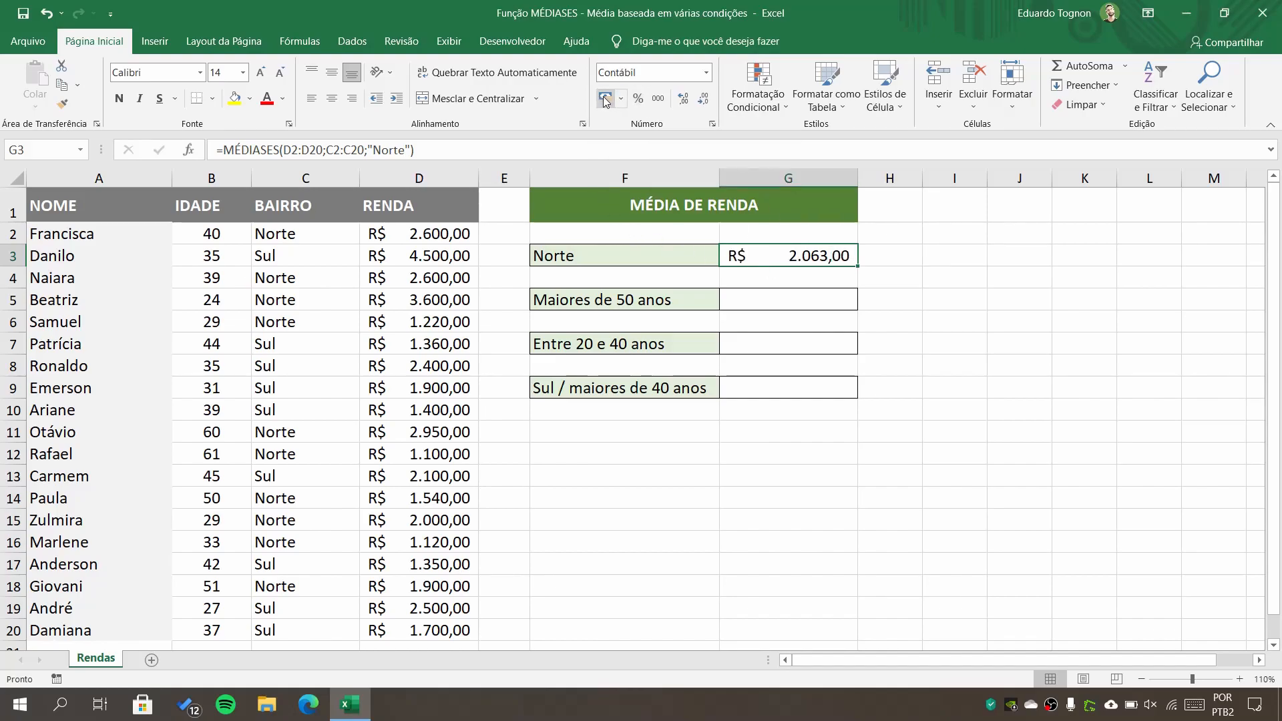